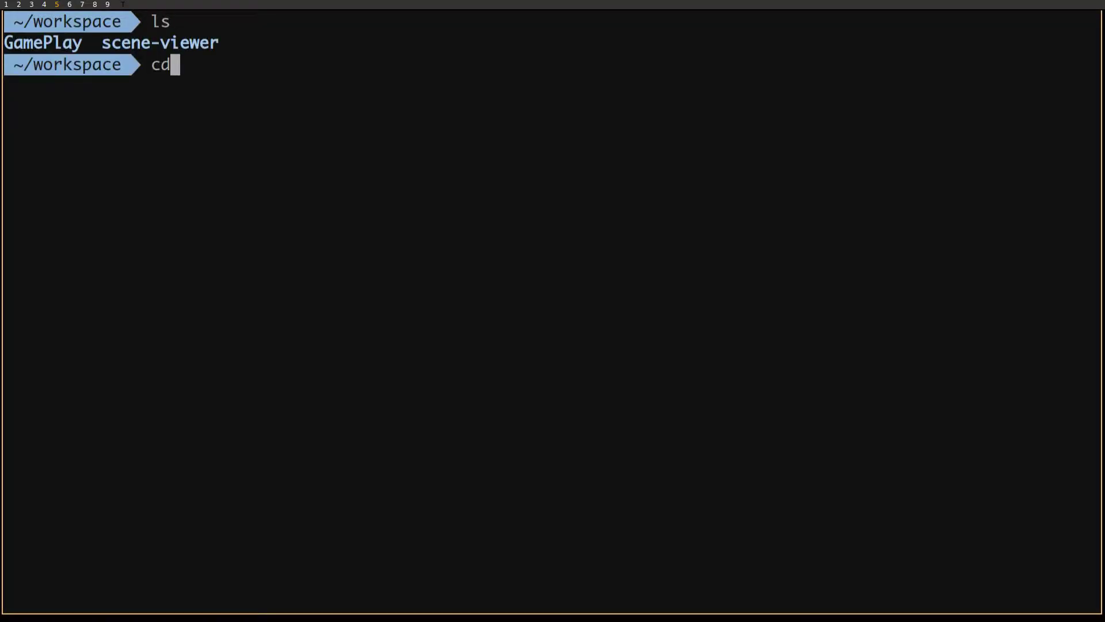
{"action": "type", "text": " GamePlay"}
Run newproject.sh for my-game, titled My Game, empty description, id com.randomlinesofcode.mygame.
{"action": "key", "text": "Return"}
{"action": "type", "text": "ls"}
{"action": "key", "text": "Return"}
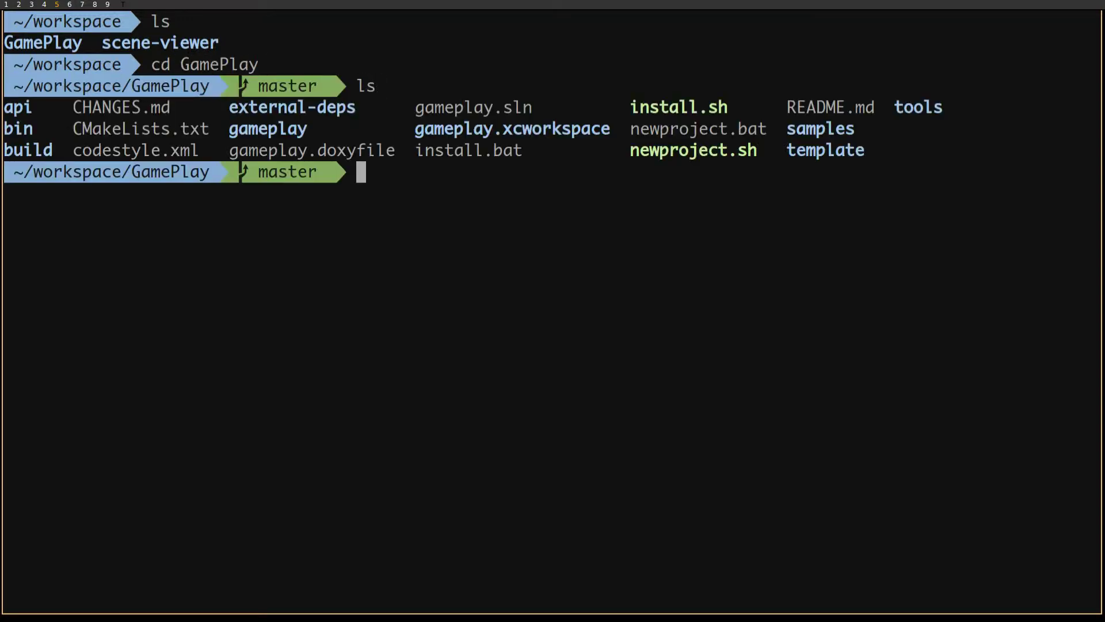
{"action": "type", "text": "./newproject.sh"}
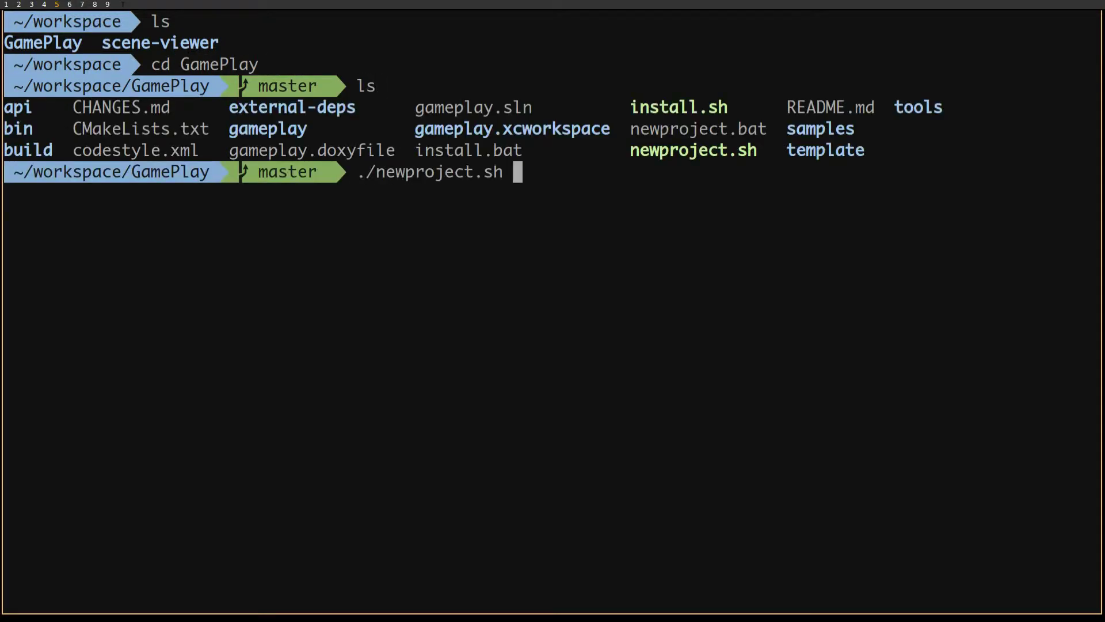
{"action": "key", "text": "Return"}
{"action": "type", "text": "me: my-game"}
{"action": "key", "text": "Return"}
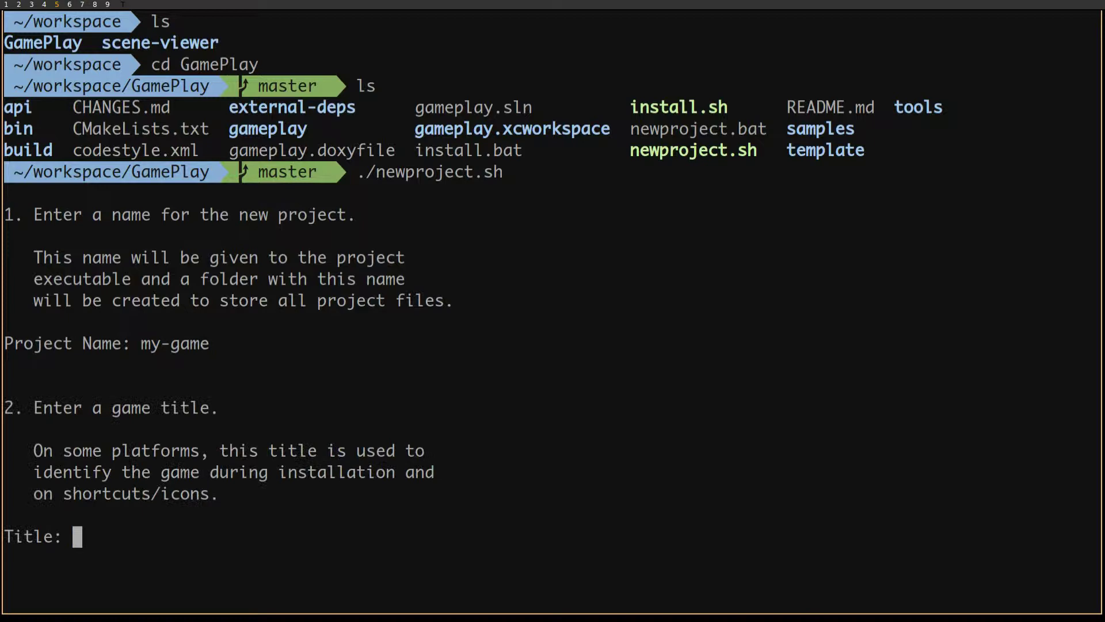
{"action": "type", "text": "My Game"}
{"action": "key", "text": "Return"}
{"action": "key", "text": "Return"}
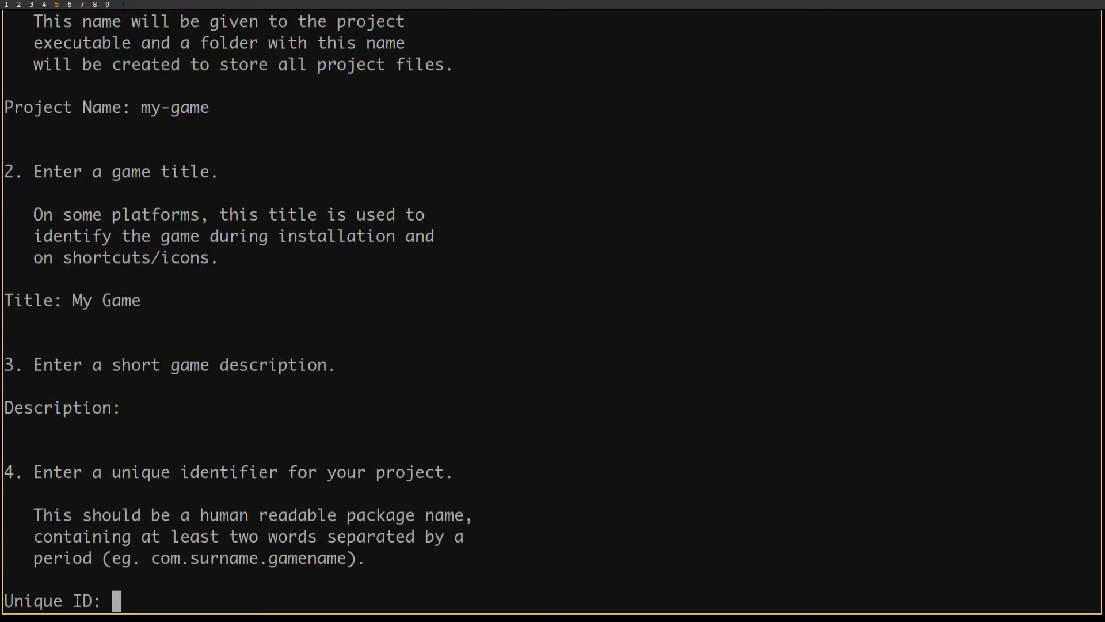
{"action": "type", "text": "com.randomlinesofcode.mygame"}
{"action": "key", "text": "Return"}
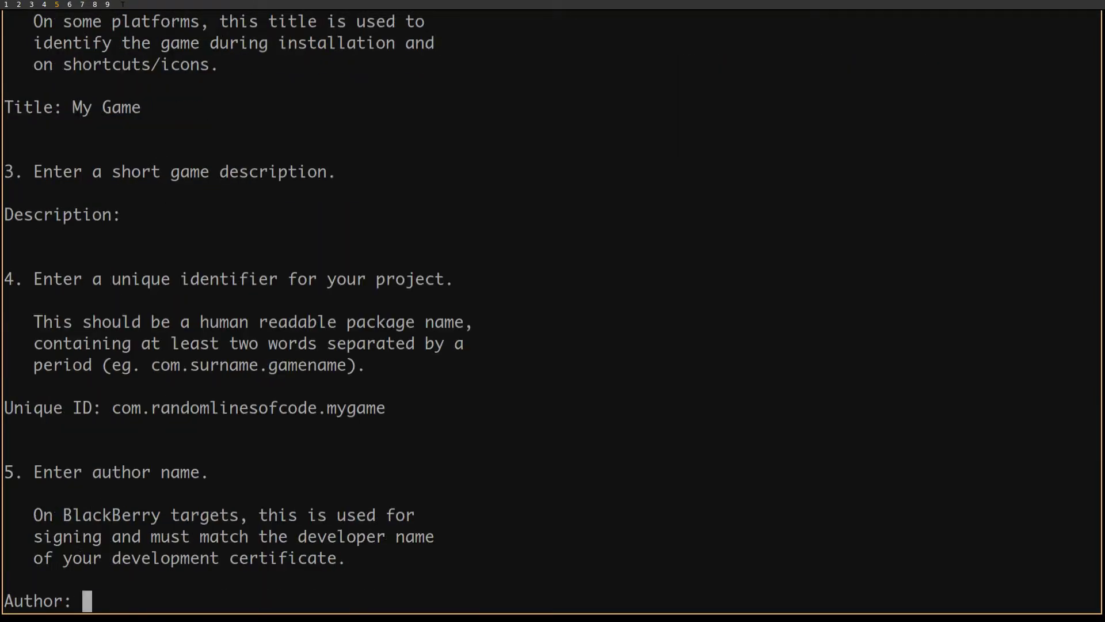
{"action": "type", "text": "Ithai"}
{"action": "key", "text": "Return"}
{"action": "type", "text": "MyGame"}
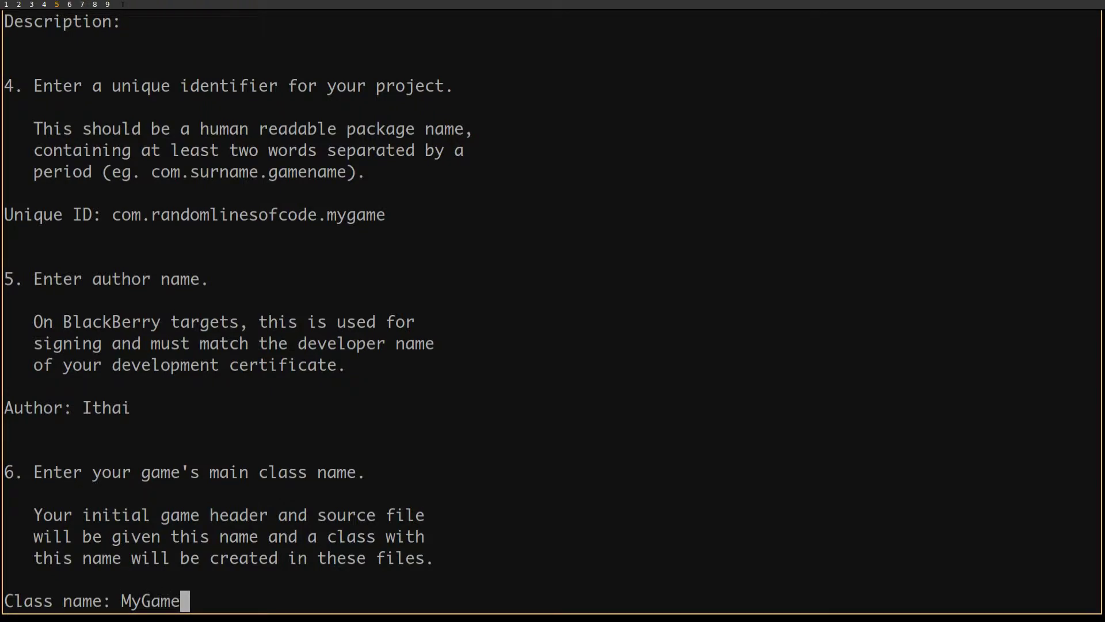
{"action": "key", "text": "Return"}
{"action": "type", "text": "../"}
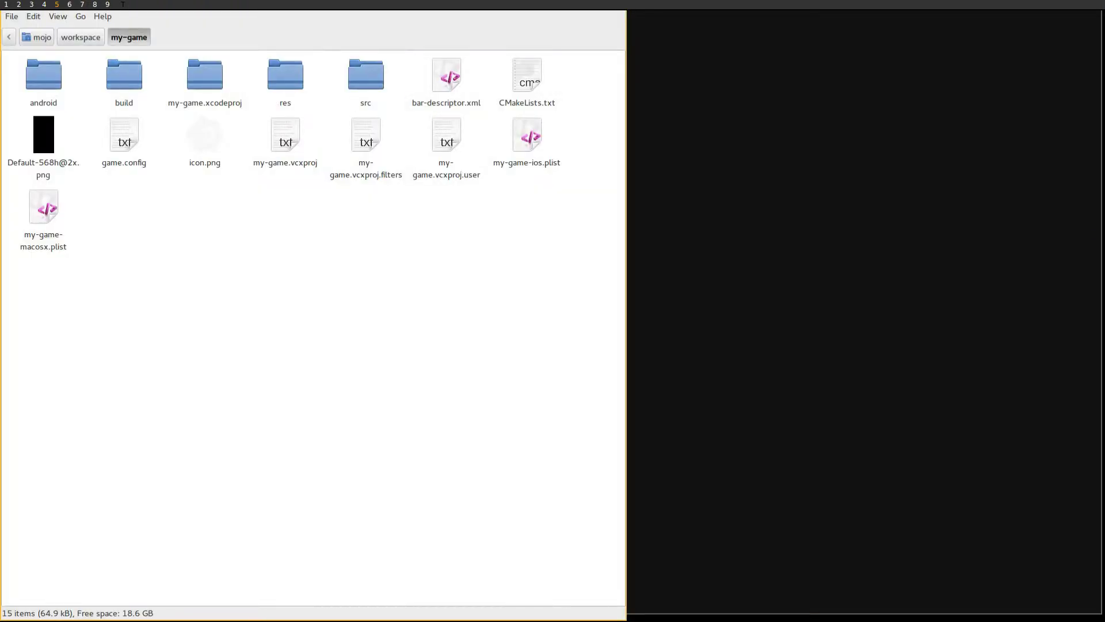
Close the file manager, then configure and compile my-game with cmake .. and make.
{"action": "key", "text": "super+shift+q"}
{"action": "type", "text": "cd .."}
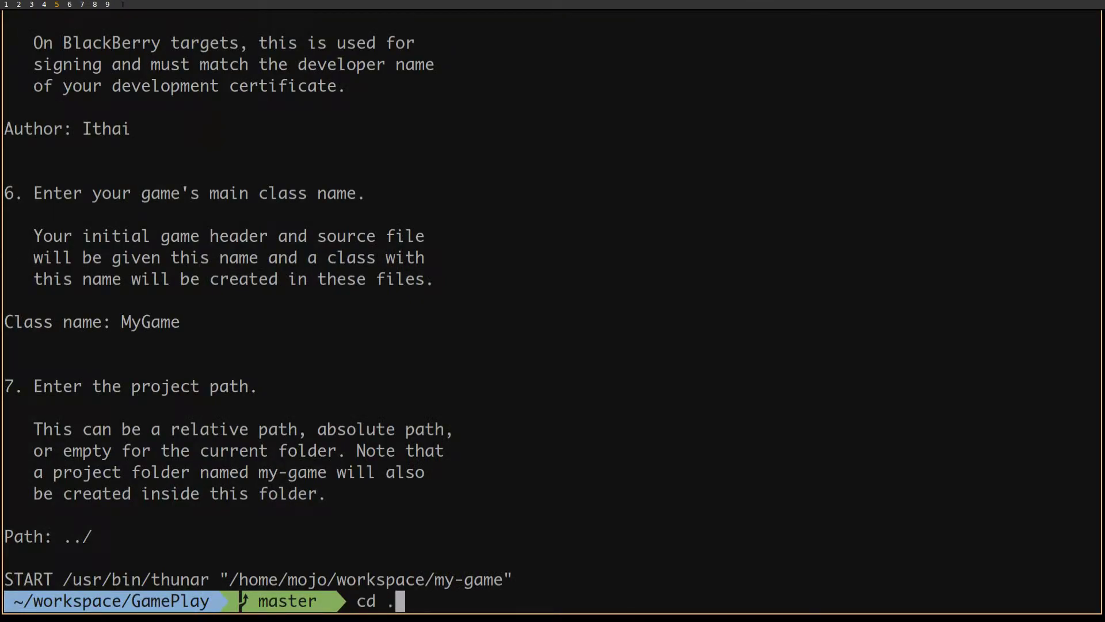
{"action": "key", "text": "Return"}
{"action": "type", "text": "ls"}
{"action": "key", "text": "Return"}
{"action": "type", "text": "cd"}
{"action": "type", "text": " my-game"}
{"action": "key", "text": "Return"}
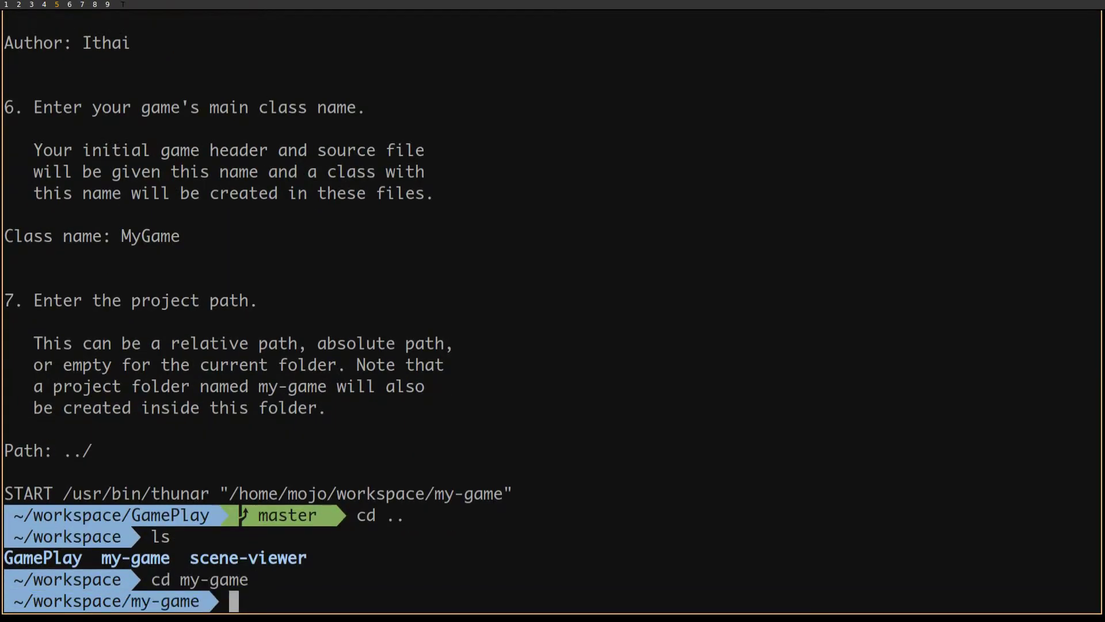
{"action": "type", "text": "ls"}
{"action": "key", "text": "Return"}
{"action": "type", "text": "c"}
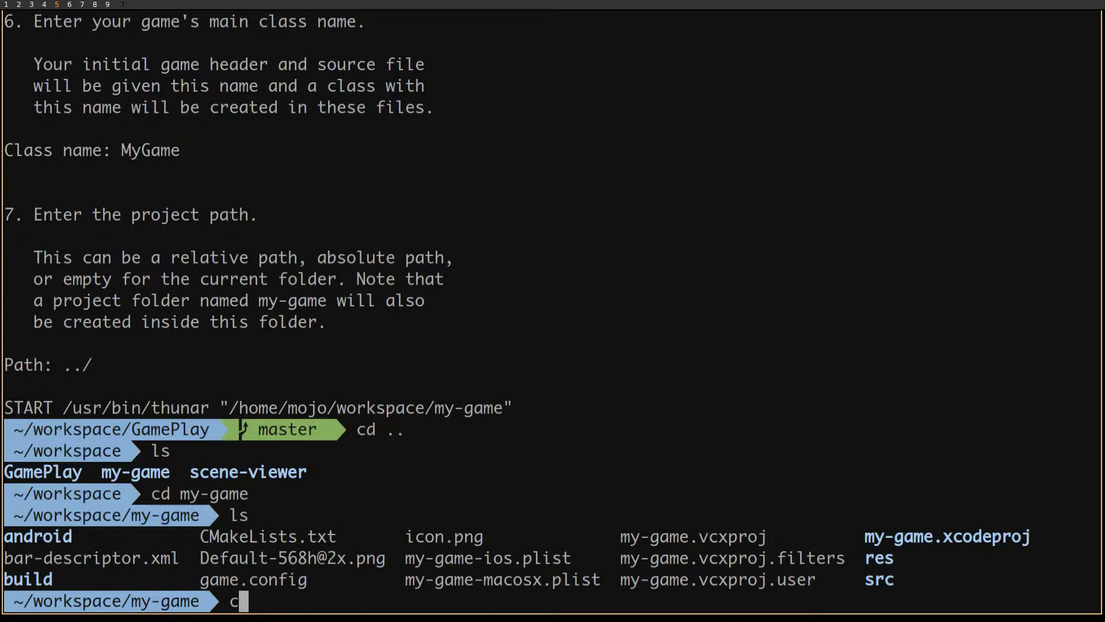
{"action": "type", "text": "d build"}
{"action": "key", "text": "Return"}
{"action": "type", "text": "cmake .."}
{"action": "key", "text": "Return"}
{"action": "type", "text": "make"}
{"action": "key", "text": "Return"}
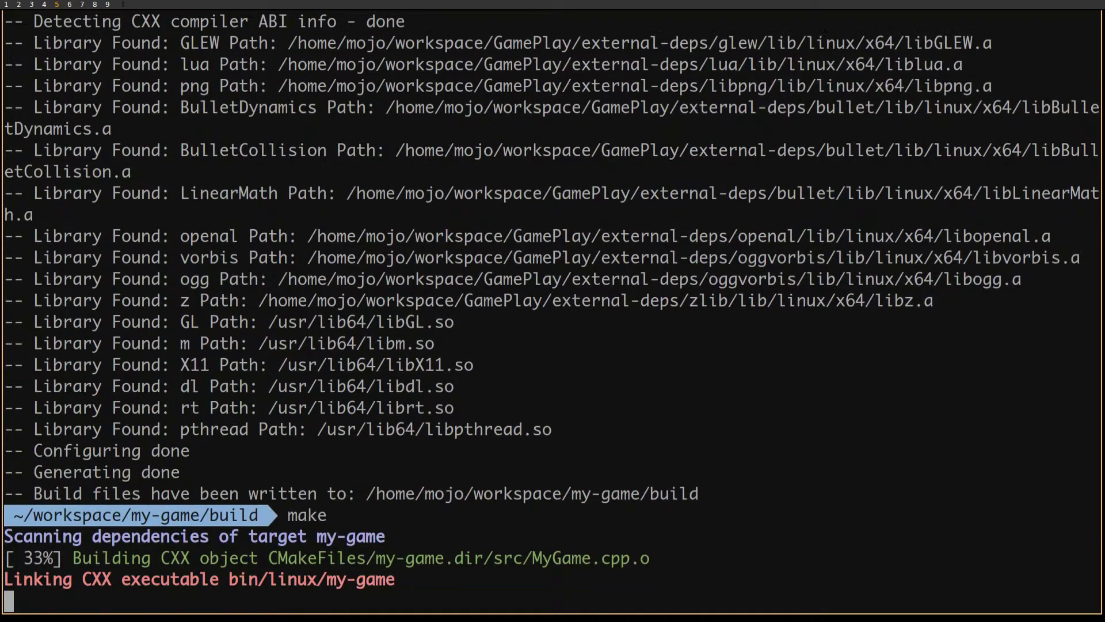
{"action": "type", "text": "ls"}
Run ./my-game from bin/linux to see the default cube, then return to the project folder.
{"action": "key", "text": "Return"}
{"action": "type", "text": "cd bin"}
{"action": "key", "text": "Return"}
{"action": "type", "text": "ls"}
{"action": "key", "text": "Return"}
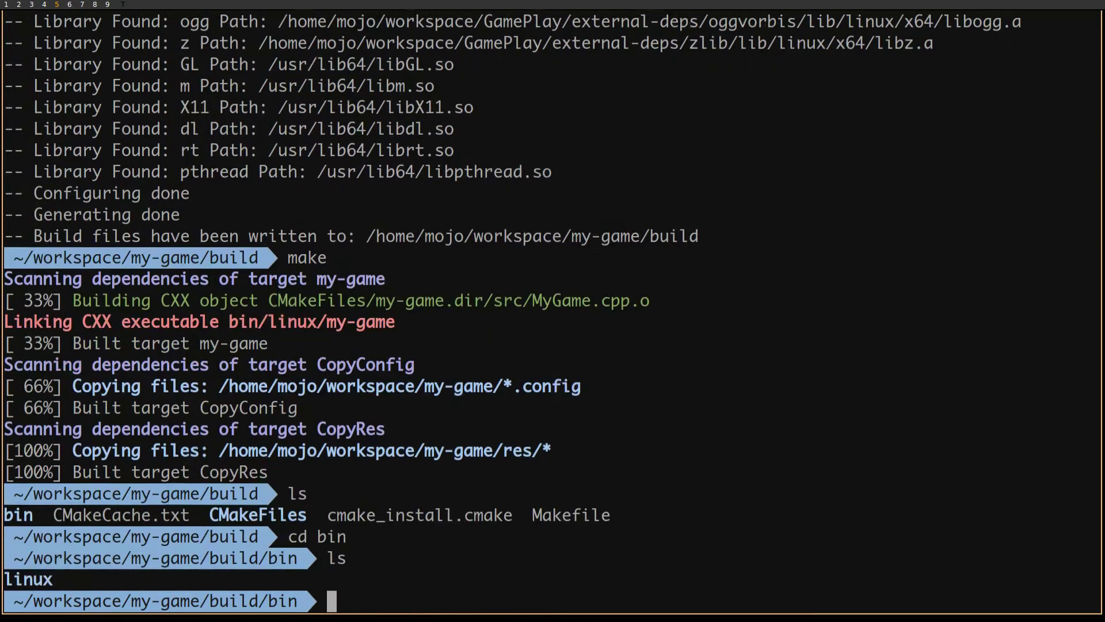
{"action": "type", "text": "cd linux"}
{"action": "key", "text": "Return"}
{"action": "type", "text": "ls"}
{"action": "key", "text": "Return"}
{"action": "type", "text": "./my-game"}
{"action": "key", "text": "Return"}
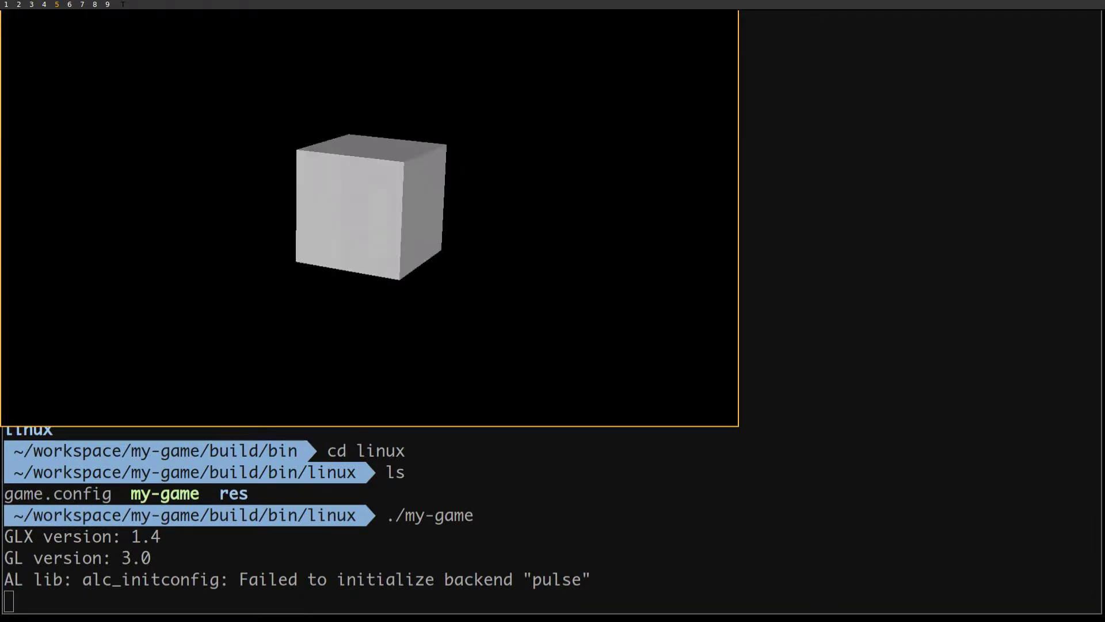
{"action": "key", "text": "Escape"}
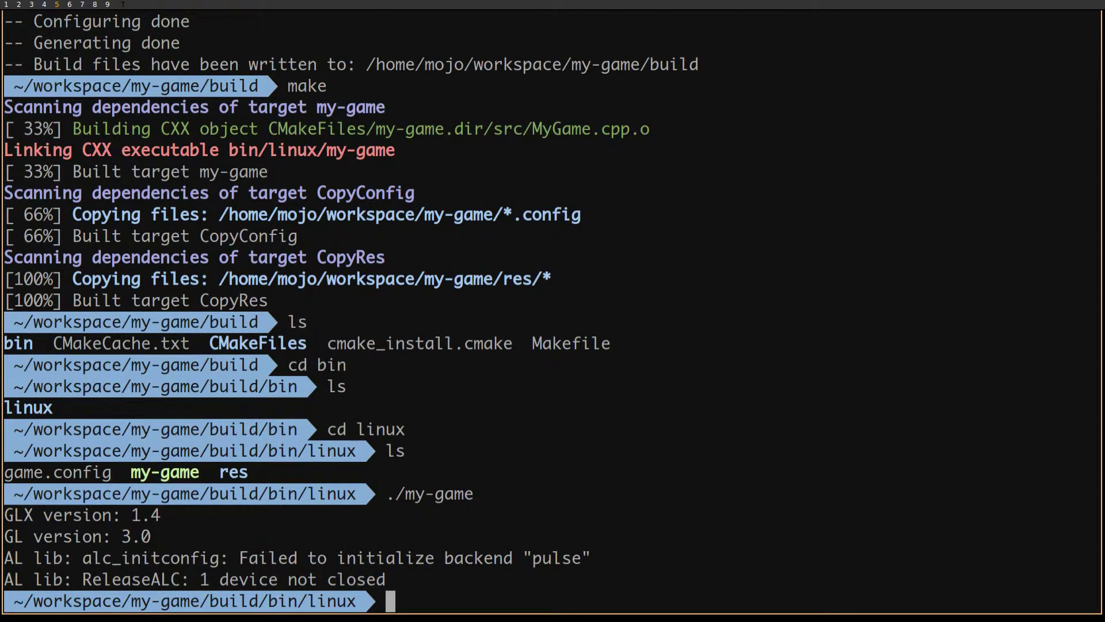
{"action": "type", "text": "cd ../../.."}
{"action": "key", "text": "Return"}
{"action": "type", "text": "ls"}
{"action": "key", "text": "Return"}
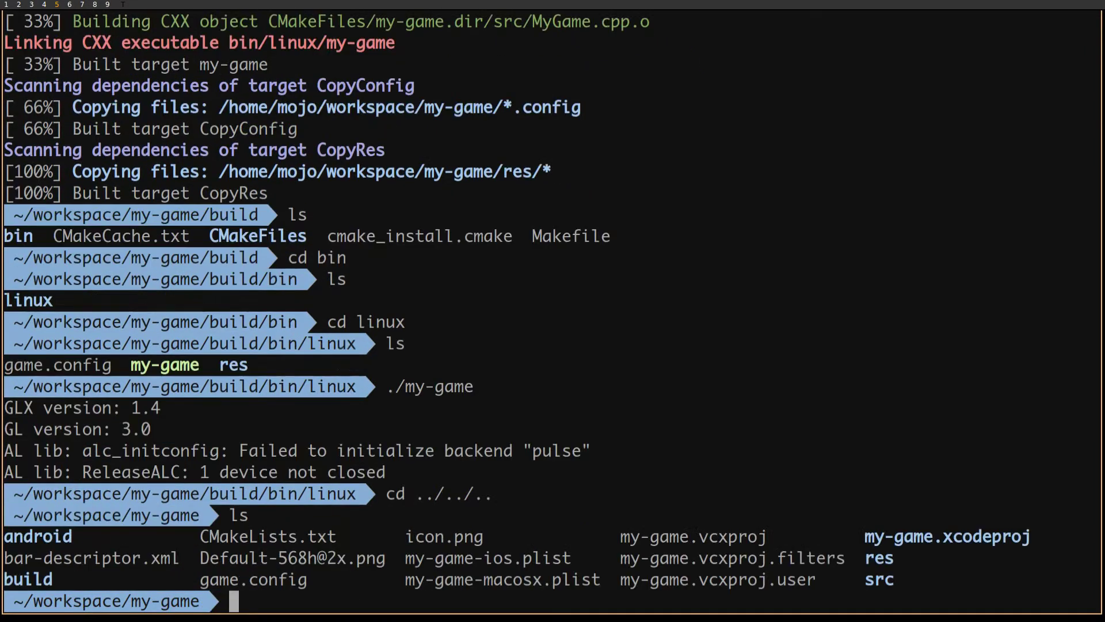
{"action": "type", "text": "vim"}
Start Vim and open MyGame.h with CtrlP to look through the header.
{"action": "key", "text": "Return"}
{"action": "key", "text": "ctrl+p"}
{"action": "type", "text": "Game"}
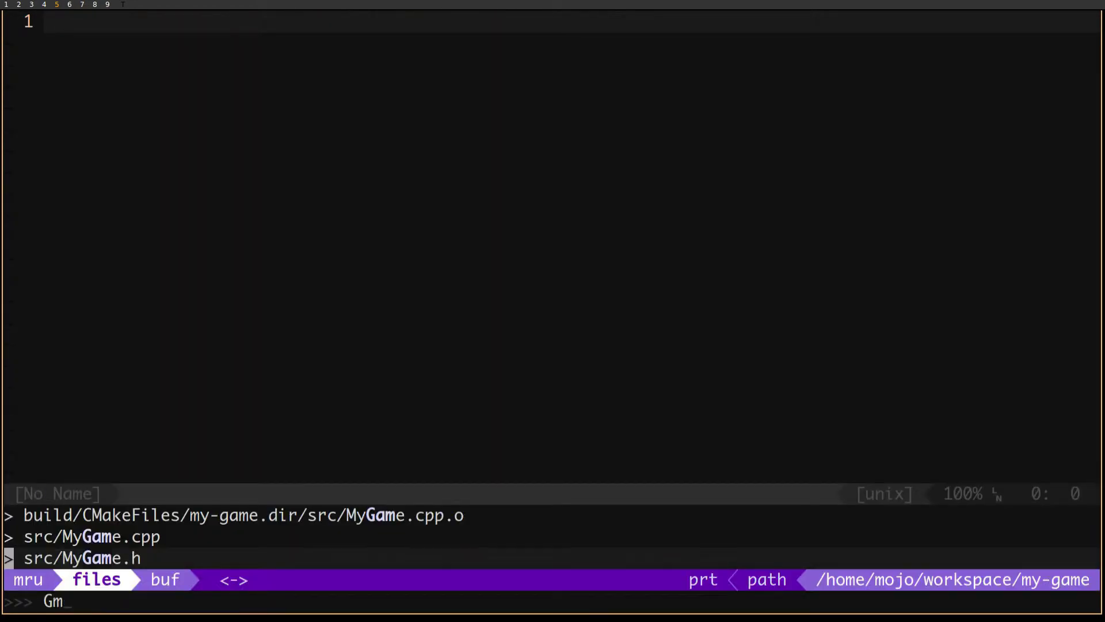
{"action": "key", "text": "Down"}
{"action": "key", "text": "Return"}
{"action": "key", "text": "ctrl+d"}
{"action": "key", "text": "ctrl+d"}
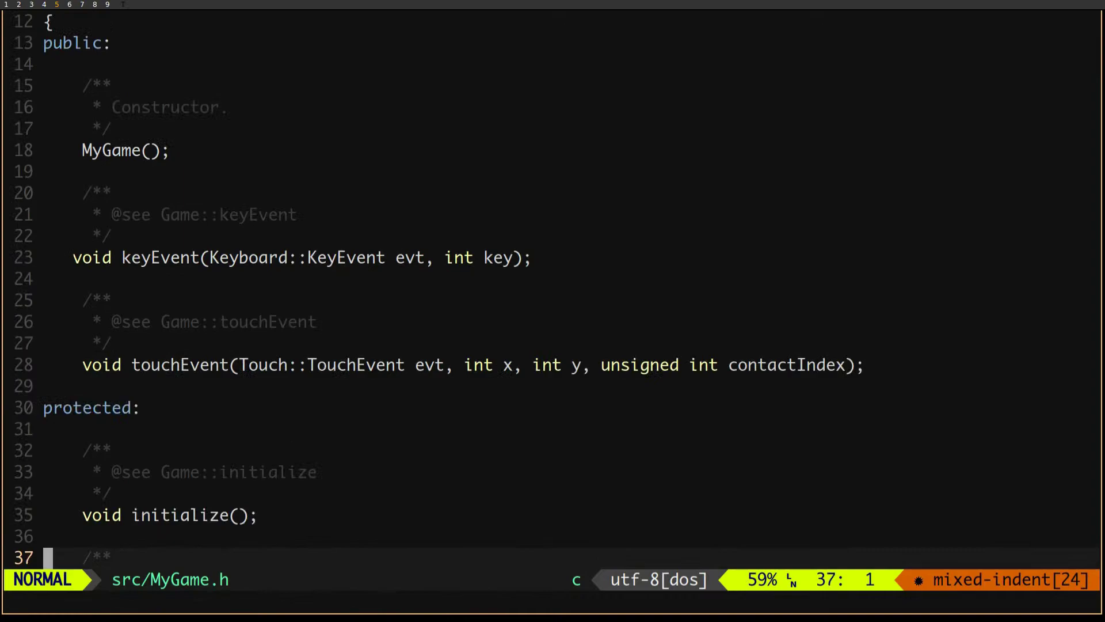
Open MyGame.cpp and start replacing 'box' in the line 14 scene file name.
{"action": "key", "text": "ctrl+p"}
{"action": "type", "text": "My"}
{"action": "key", "text": "Return"}
{"action": "key", "text": "Down"}
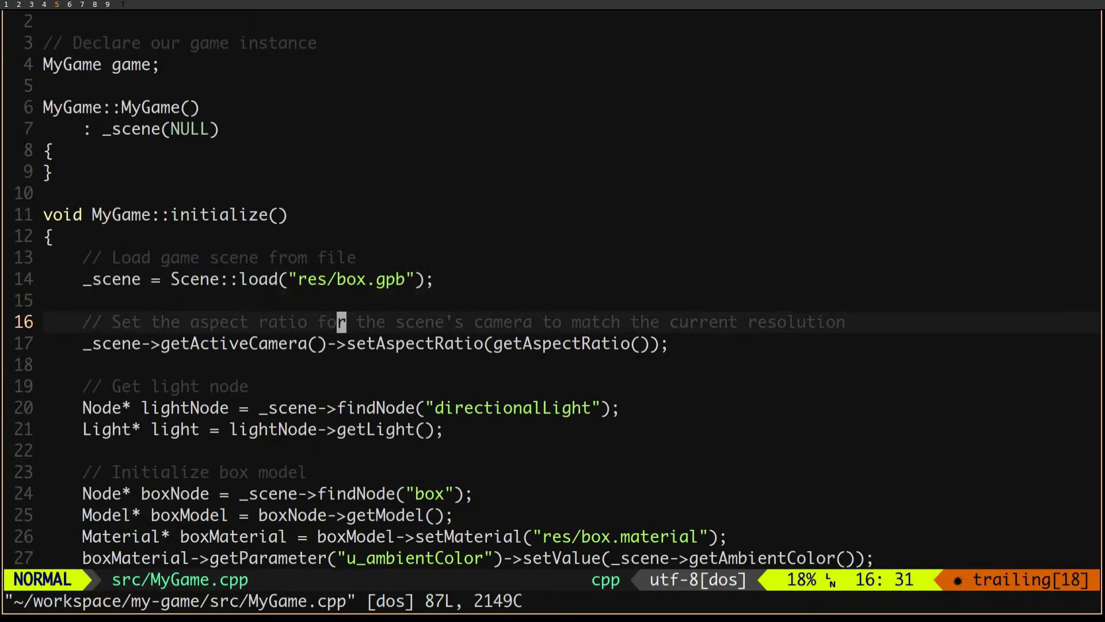
{"action": "key", "text": "ctrl+d"}
{"action": "key", "text": "ctrl+d"}
{"action": "key", "text": "ctrl+d"}
{"action": "key", "text": "G"}
{"action": "key", "text": "ctrl+u"}
{"action": "key", "text": "ctrl+u"}
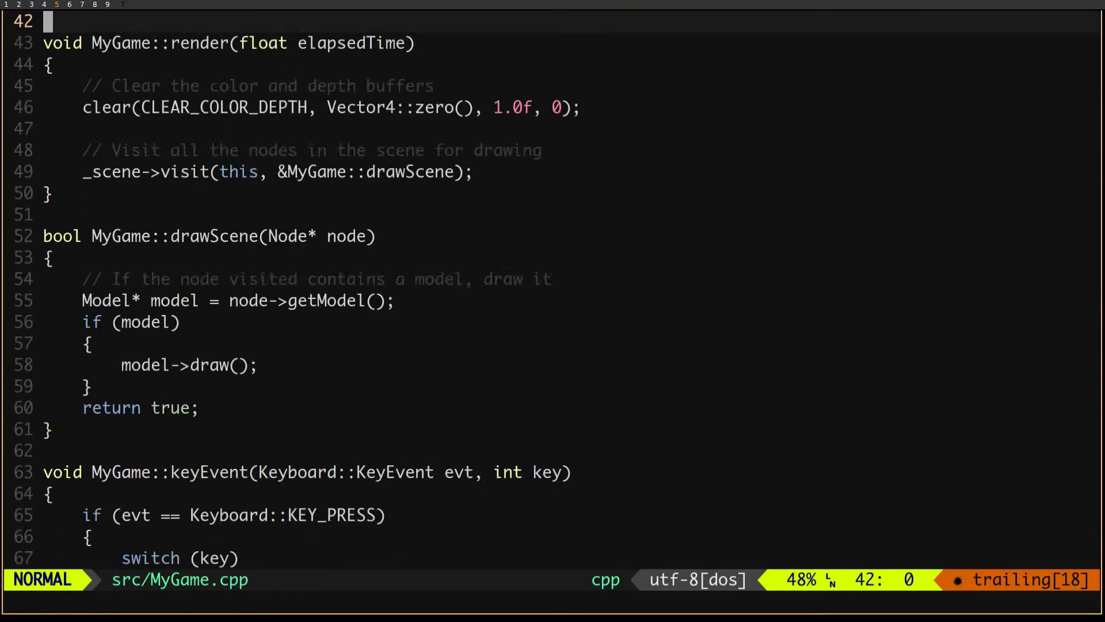
{"action": "key", "text": "g"}
{"action": "key", "text": "g"}
{"action": "key", "text": "Return"}
{"action": "key", "text": "Return"}
{"action": "key", "text": "Return"}
{"action": "key", "text": "Return"}
{"action": "key", "text": "Return"}
{"action": "key", "text": "Return"}
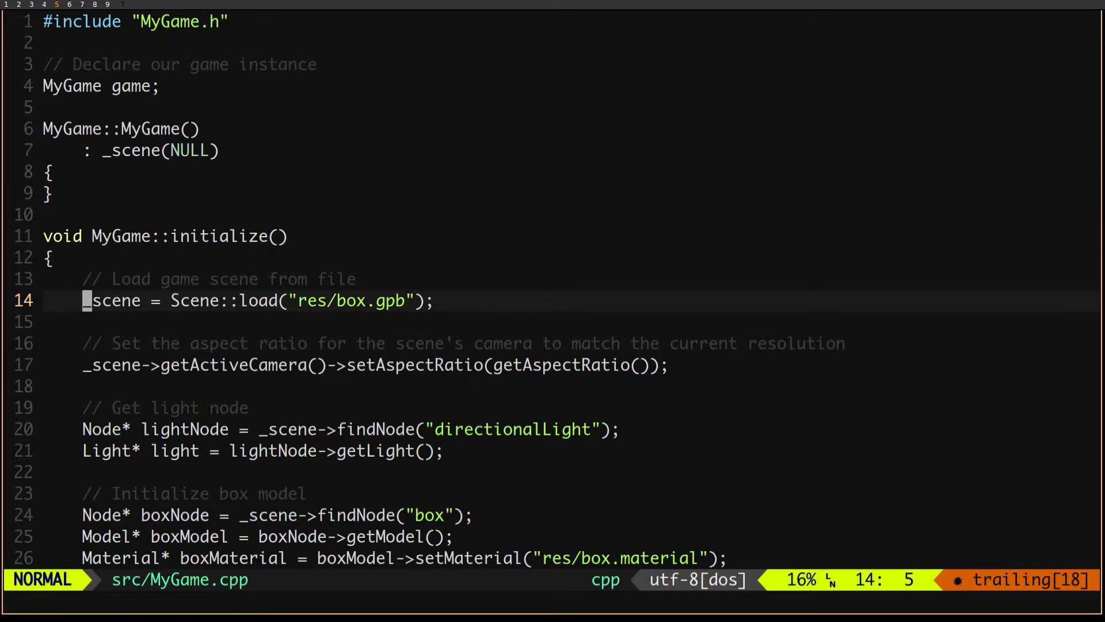
{"action": "key", "text": "w"}
{"action": "key", "text": "w"}
{"action": "key", "text": "w"}
{"action": "key", "text": "w"}
{"action": "key", "text": "w"}
{"action": "type", "text": "cw"}
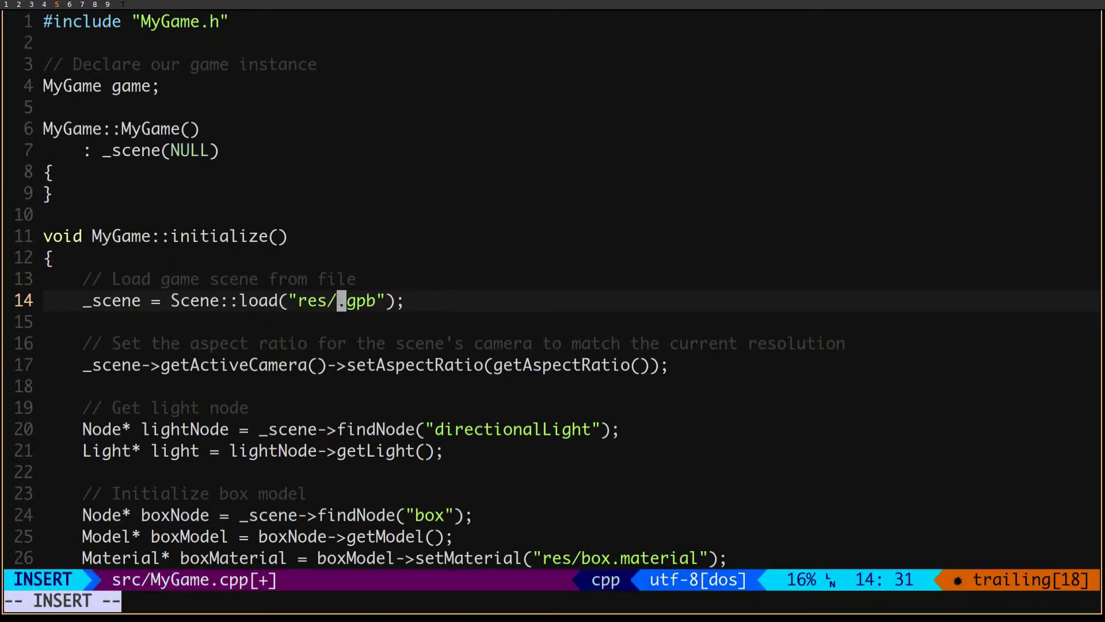
{"action": "type", "text": "scene"}
Finish the res/scene.gpb file name and delete the light and box setup lines.
{"action": "key", "text": "Escape"}
{"action": "key", "text": "j"}
{"action": "key", "text": "j"}
{"action": "key", "text": "j"}
{"action": "key", "text": "j"}
{"action": "key", "text": "j"}
{"action": "key", "text": "j"}
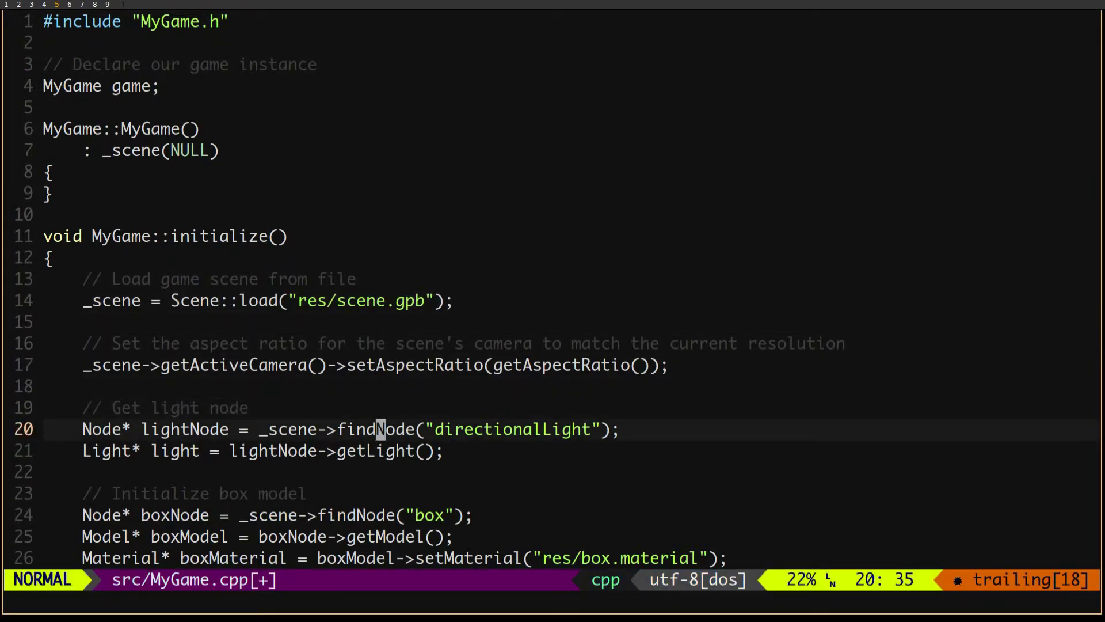
{"action": "key", "text": "k"}
{"action": "key", "text": "shift+v"}
{"action": "key", "text": "j"}
{"action": "key", "text": "j"}
{"action": "key", "text": "j"}
{"action": "key", "text": "j"}
{"action": "key", "text": "j"}
{"action": "key", "text": "j"}
{"action": "key", "text": "d"}
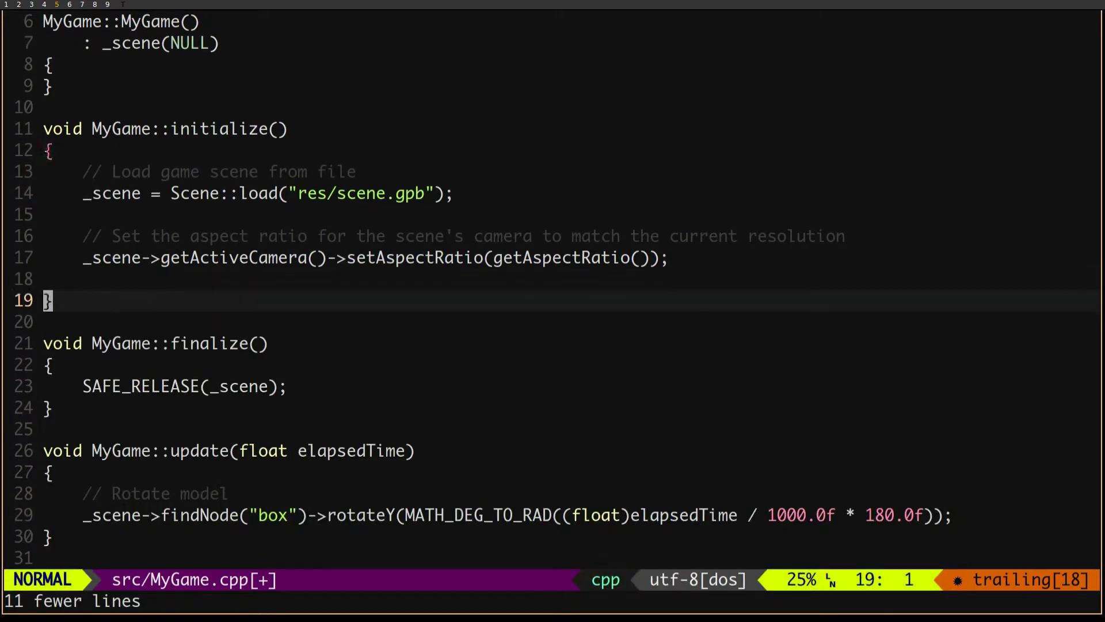
{"action": "key", "text": "j"}
{"action": "key", "text": "j"}
{"action": "key", "text": "j"}
Remove the box-rotation line in update and add camera rotateY(MATH_DEG_TO_RAD(-90)) in initialize.
{"action": "key", "text": "d"}
{"action": "key", "text": "d"}
{"action": "key", "text": "k"}
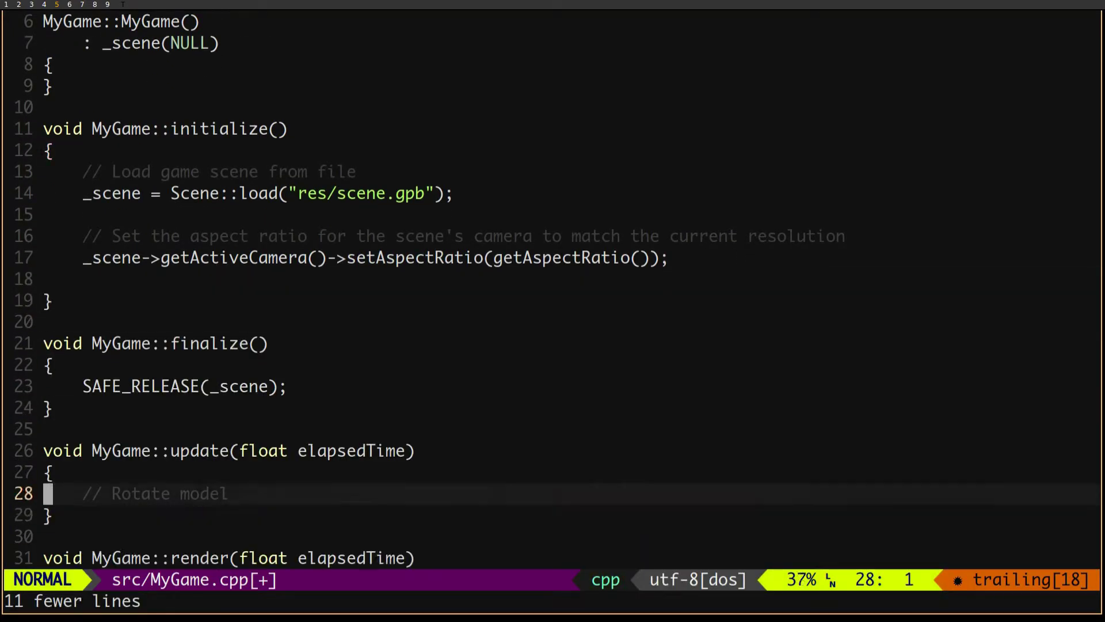
{"action": "key", "text": "k"}
{"action": "key", "text": "k"}
{"action": "key", "text": "k"}
{"action": "key", "text": "k"}
{"action": "key", "text": "Escape"}
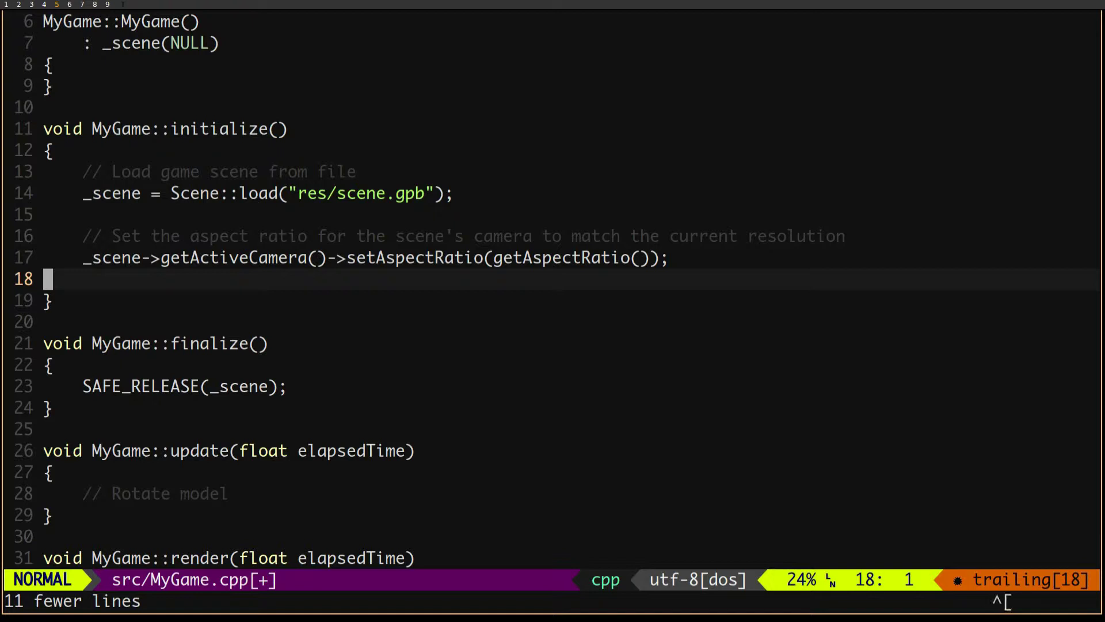
{"action": "type", "text": "O"}
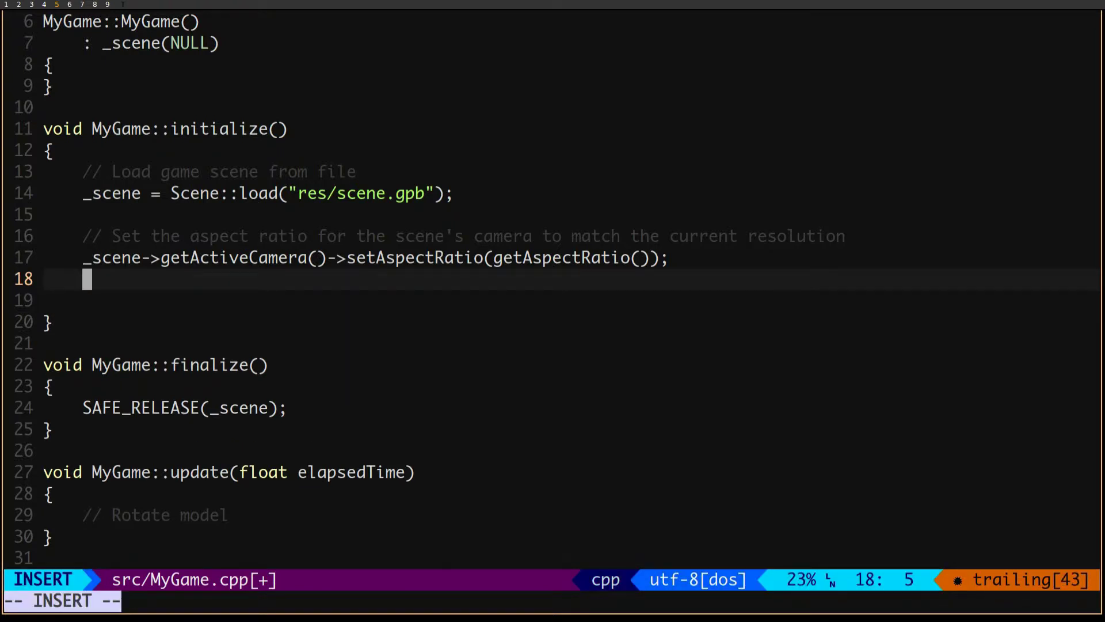
{"action": "type", "text": "_scene->getActiveCamera()->get"}
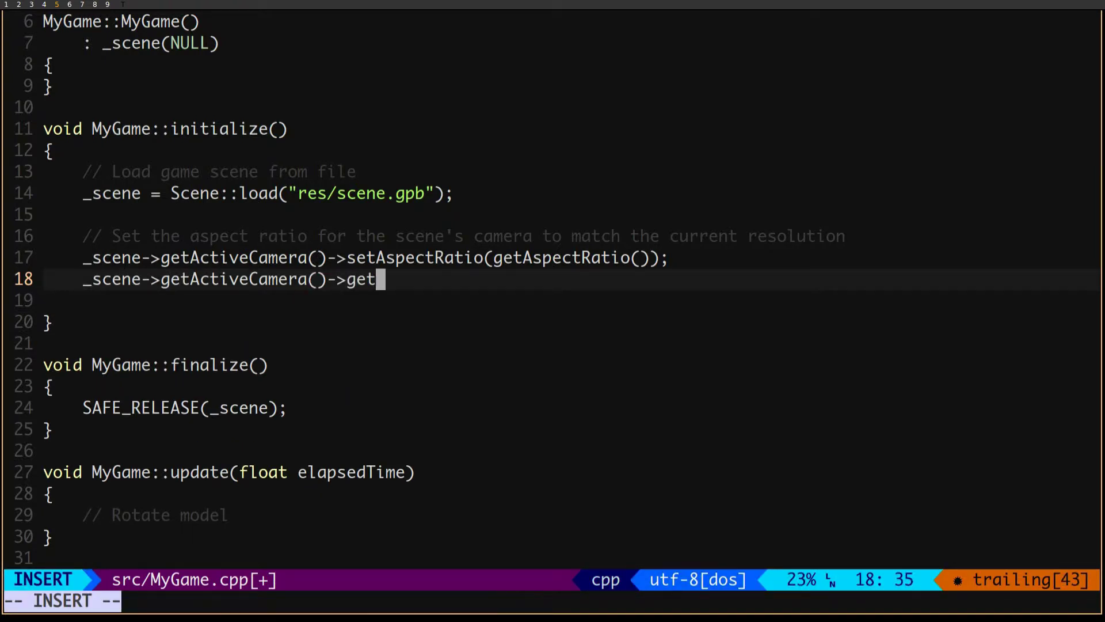
{"action": "type", "text": "Node()->rotateY(MATH_"}
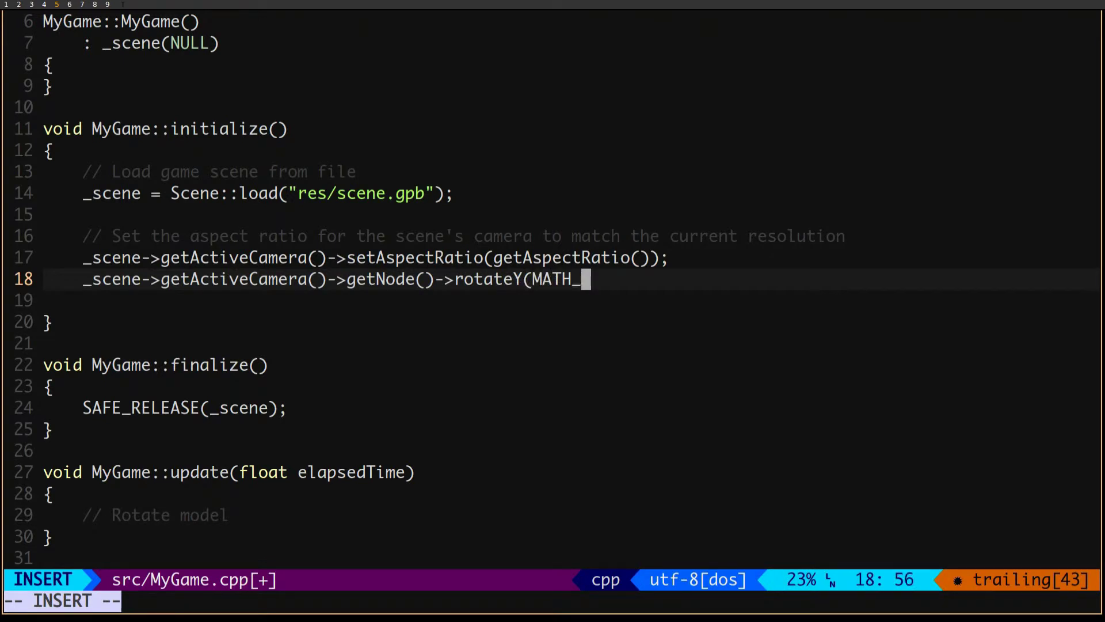
{"action": "type", "text": "DEG_TO_RAD(-90)"}
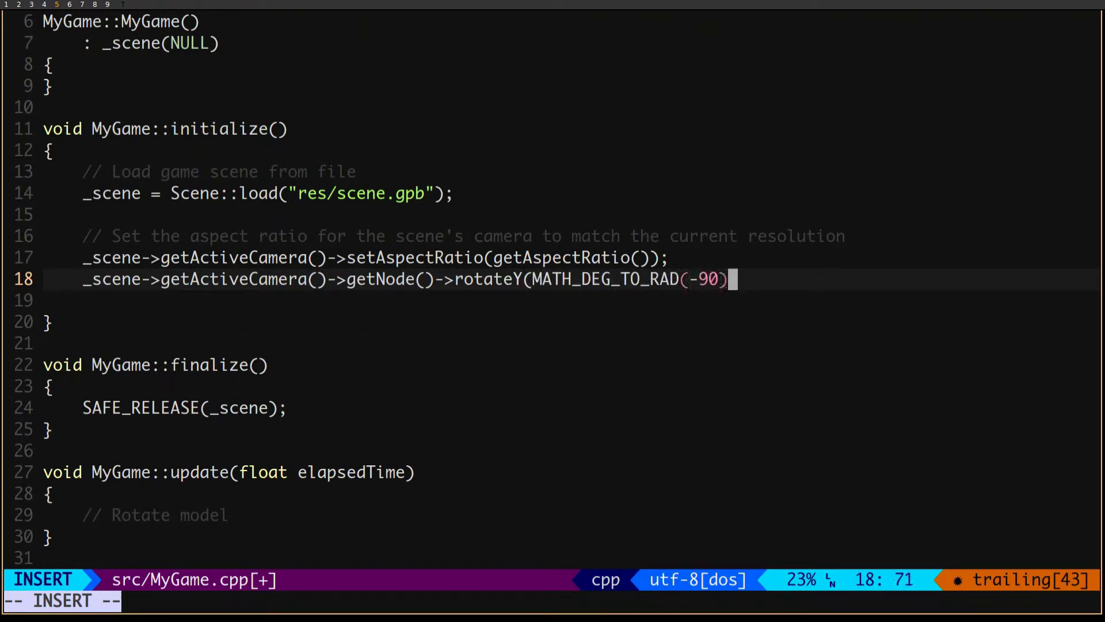
{"action": "type", "text": ");"}
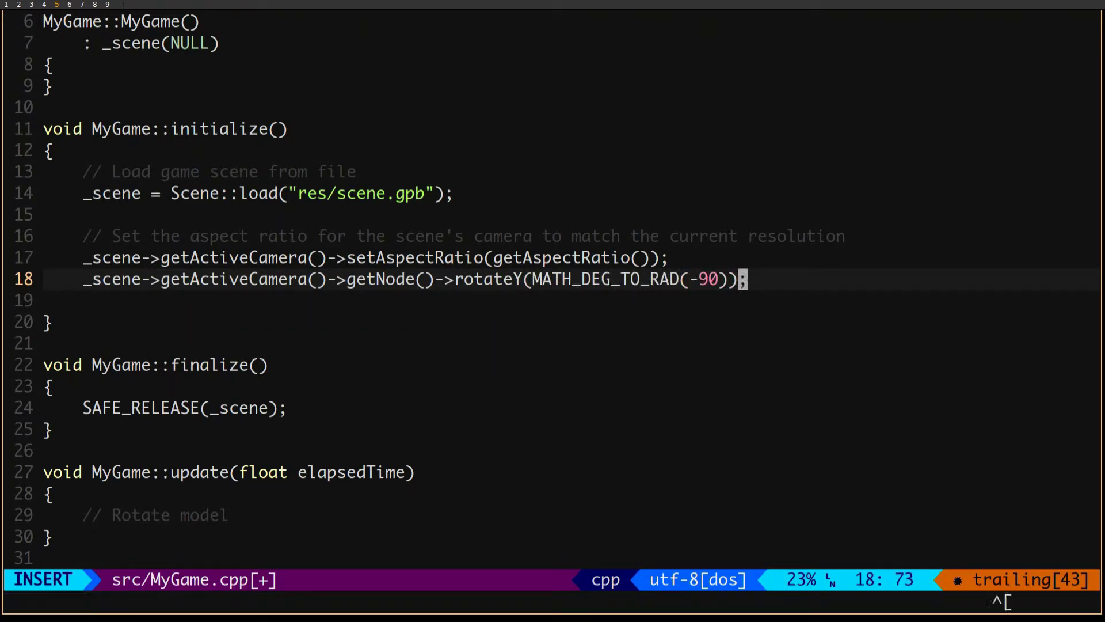
{"action": "key", "text": "Escape"}
Save MyGame.cpp with :w.
{"action": "key", "text": "ctrl+d"}
{"action": "key", "text": "ctrl+d"}
{"action": "key", "text": "ctrl+d"}
{"action": "key", "text": "shift+g"}
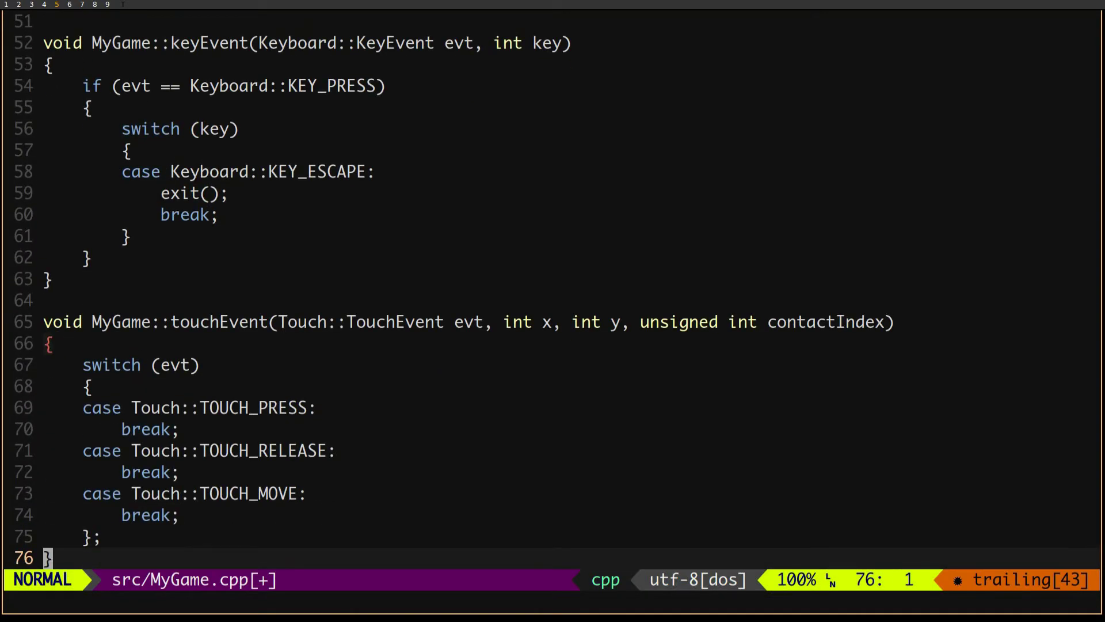
{"action": "type", "text": ":w"}
{"action": "key", "text": "Return"}
{"action": "key", "text": "k"}
{"action": "key", "text": "k"}
{"action": "key", "text": "k"}
{"action": "type", "text": ":q"}
Quit Vim, rebuild my-game with make, and enter the bin/linux output folder.
{"action": "key", "text": "Return"}
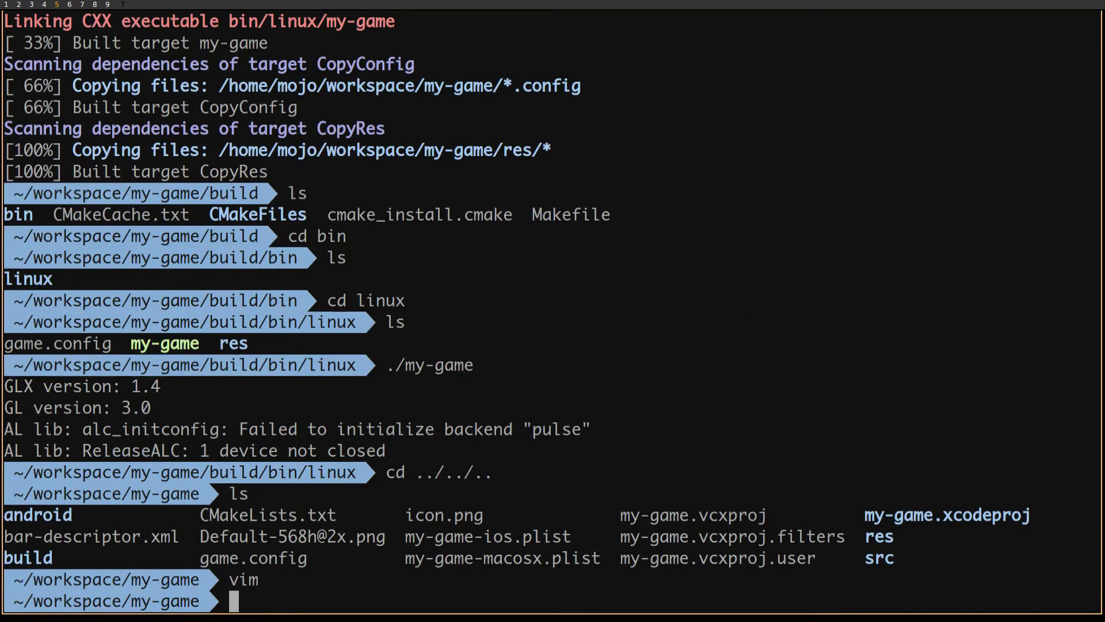
{"action": "type", "text": "c"}
{"action": "type", "text": "d build ls make"}
{"action": "key", "text": "Return"}
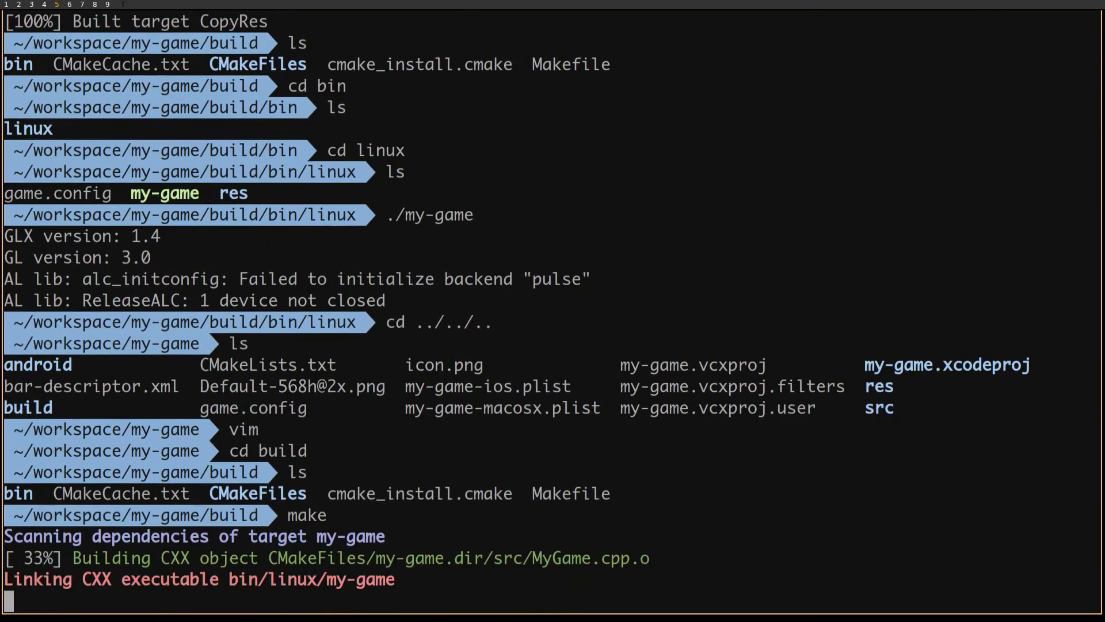
{"action": "type", "text": "cd bin/linux"}
{"action": "key", "text": "Return"}
{"action": "type", "text": "ls"}
{"action": "key", "text": "Return"}
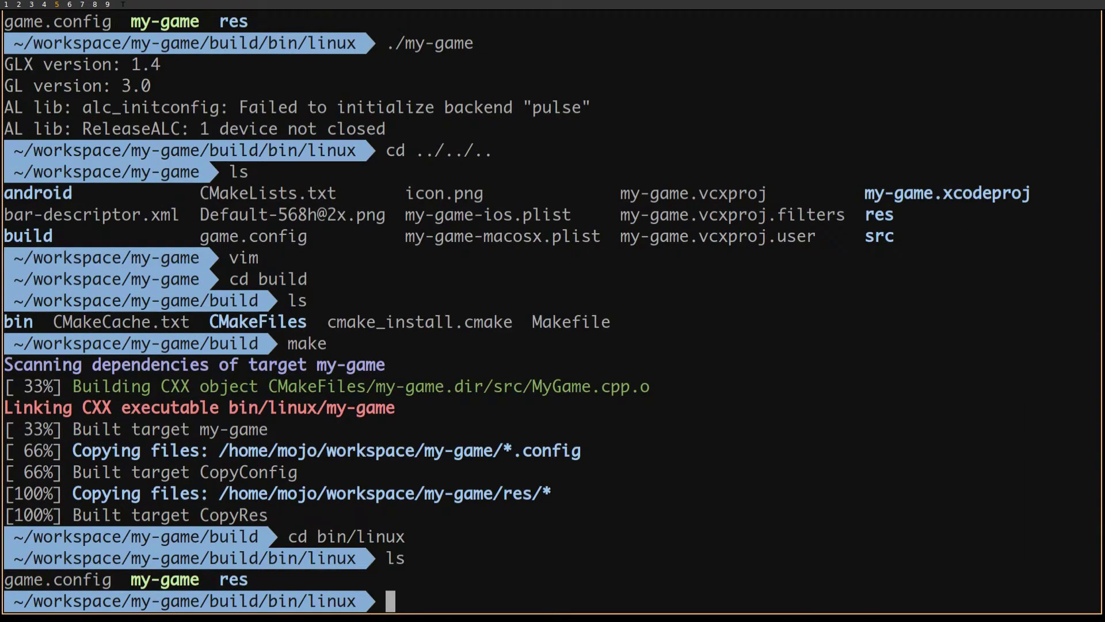
{"action": "type", "text": "cd res"}
{"action": "key", "text": "Return"}
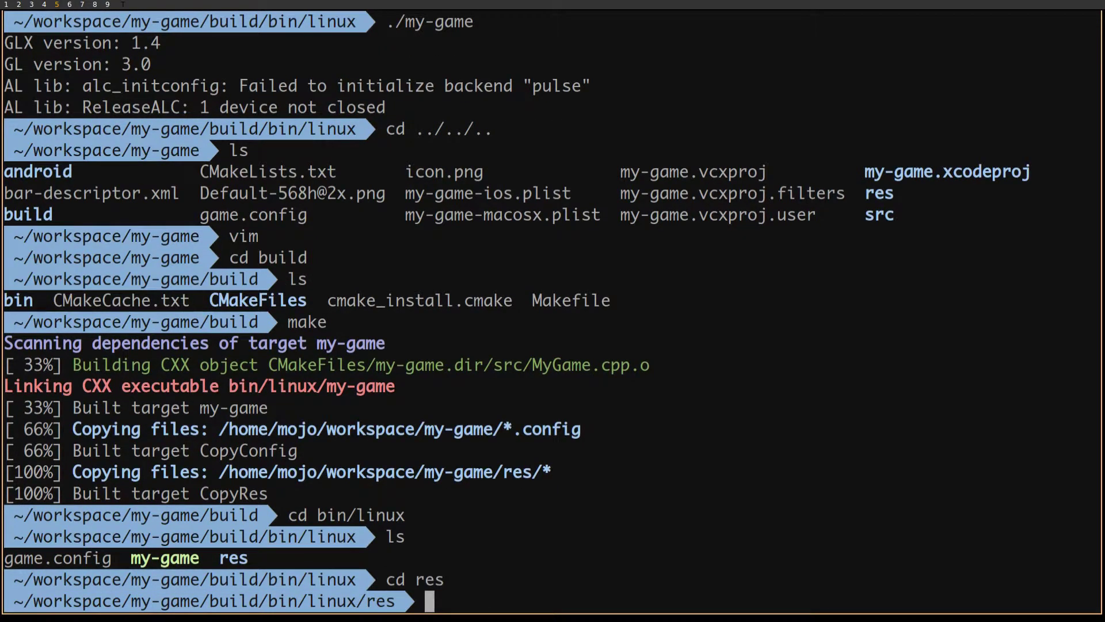
{"action": "type", "text": "cp ~/workspace/scen"}
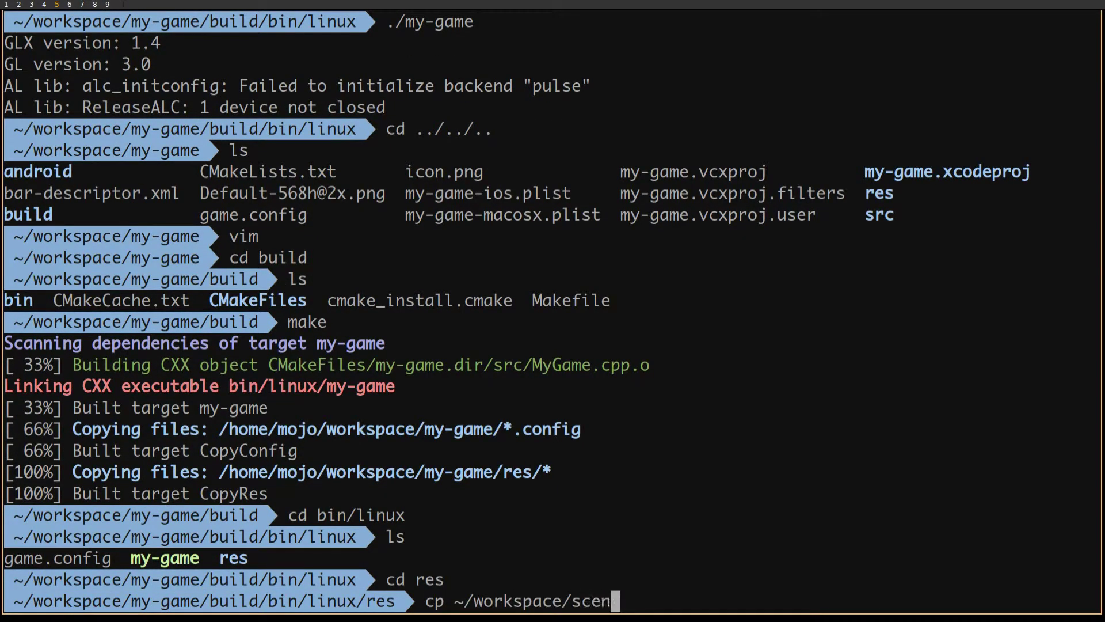
{"action": "type", "text": "e-viewer/build/bin/linux/res/scene.* "}
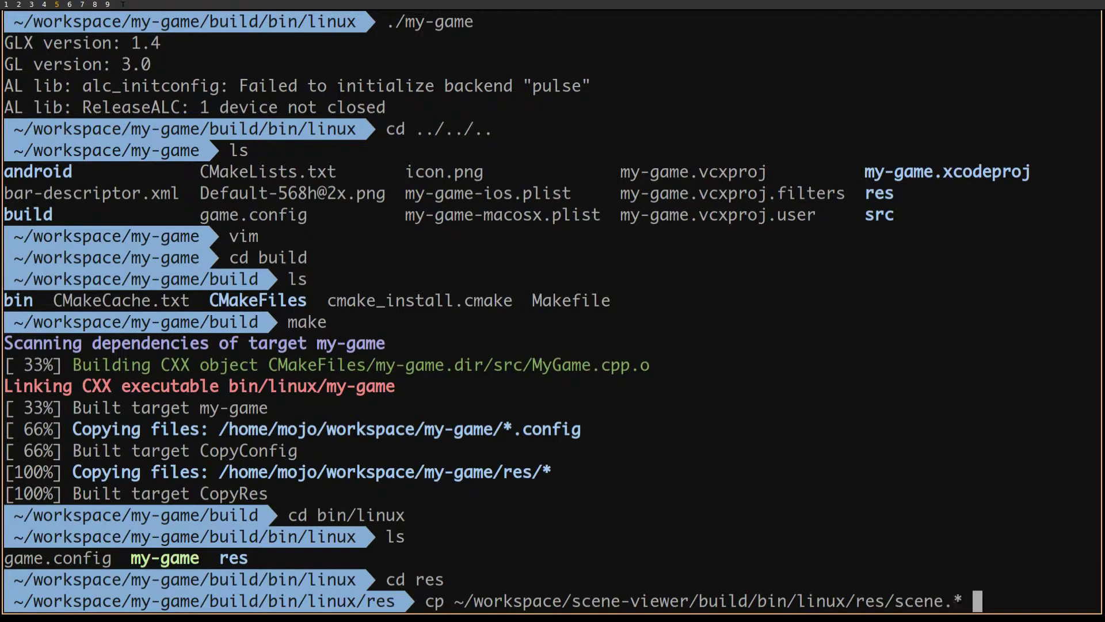
{"action": "type", "text": "."}
Copy scene-viewer's scene.* files and the GamePlay shaders folder into res, and list it.
{"action": "key", "text": "Return"}
{"action": "type", "text": "cp"}
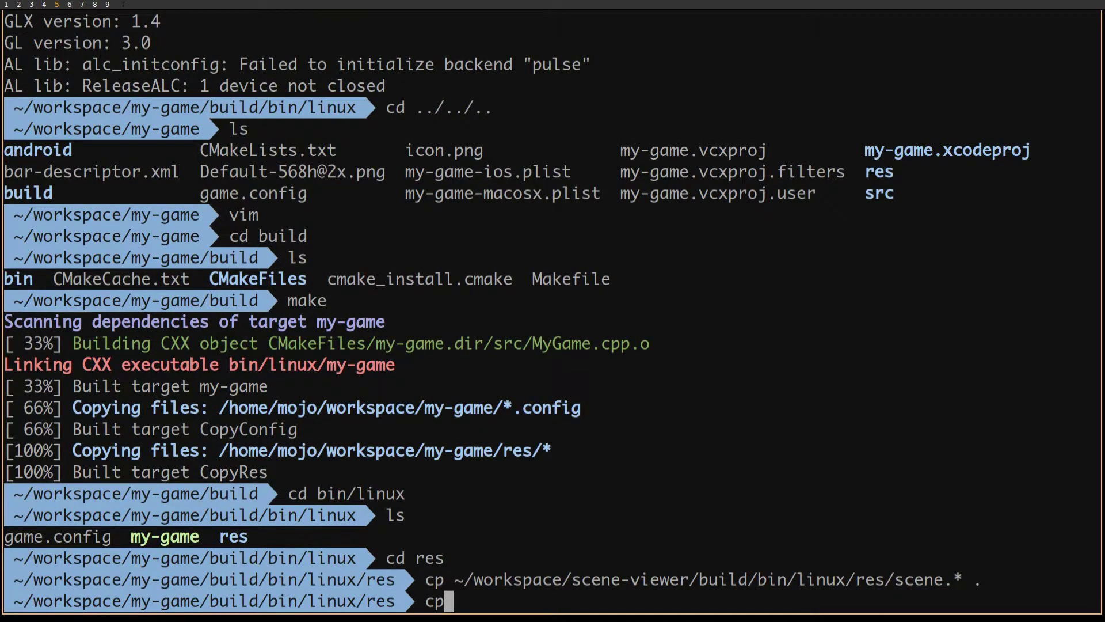
{"action": "type", "text": " -R ~/"}
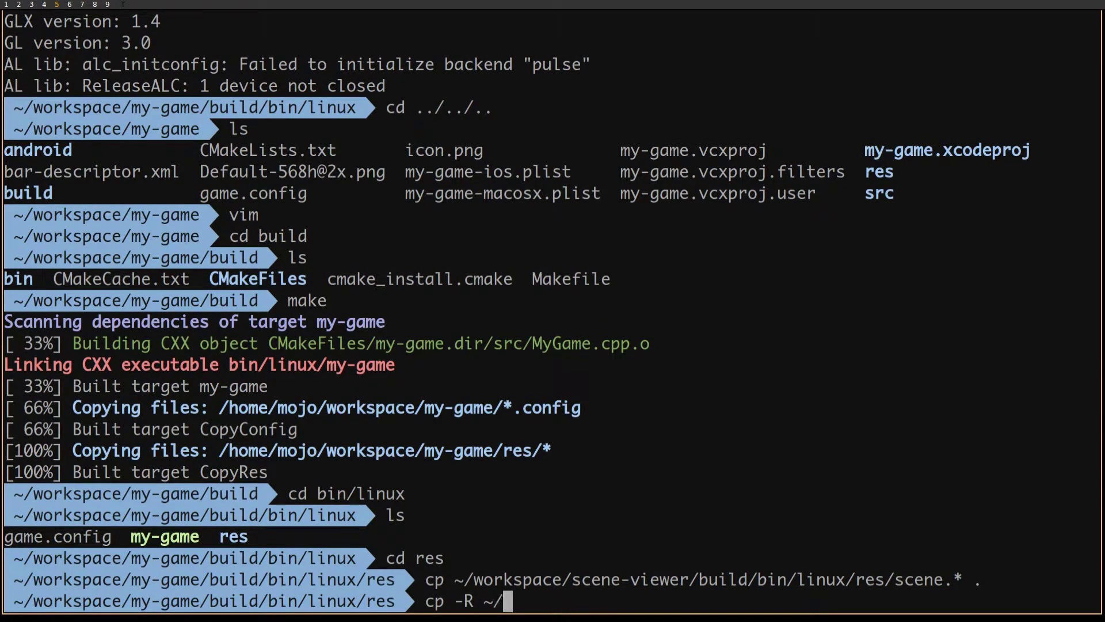
{"action": "type", "text": "workspace/GamePlay/gameplay/res/shaders ."}
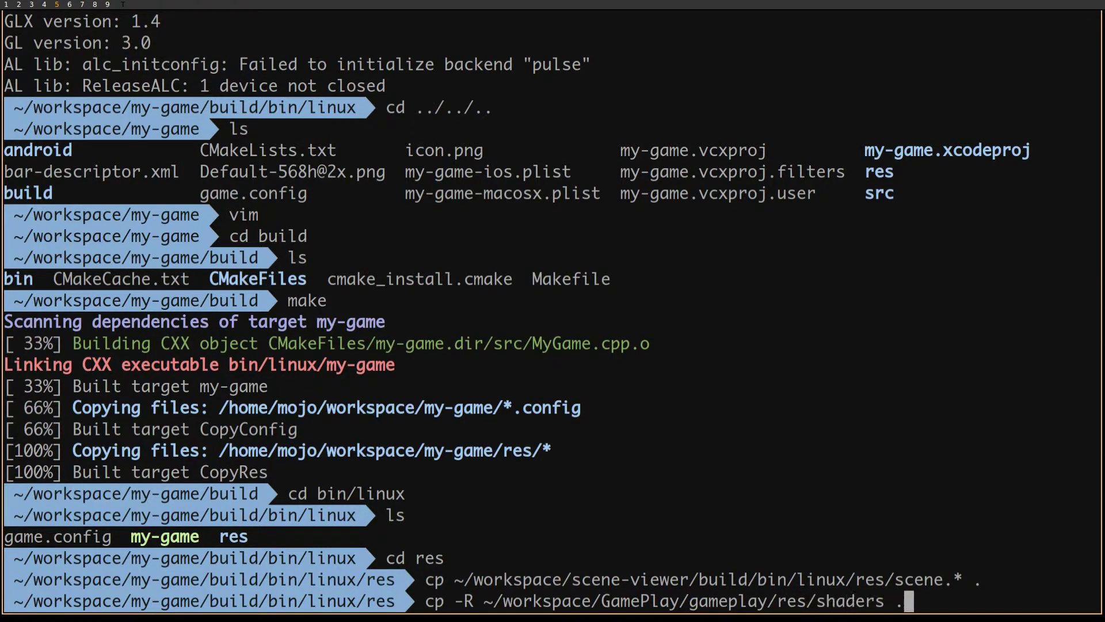
{"action": "key", "text": "Return"}
{"action": "type", "text": "ls"}
{"action": "key", "text": "Return"}
{"action": "type", "text": "cd"}
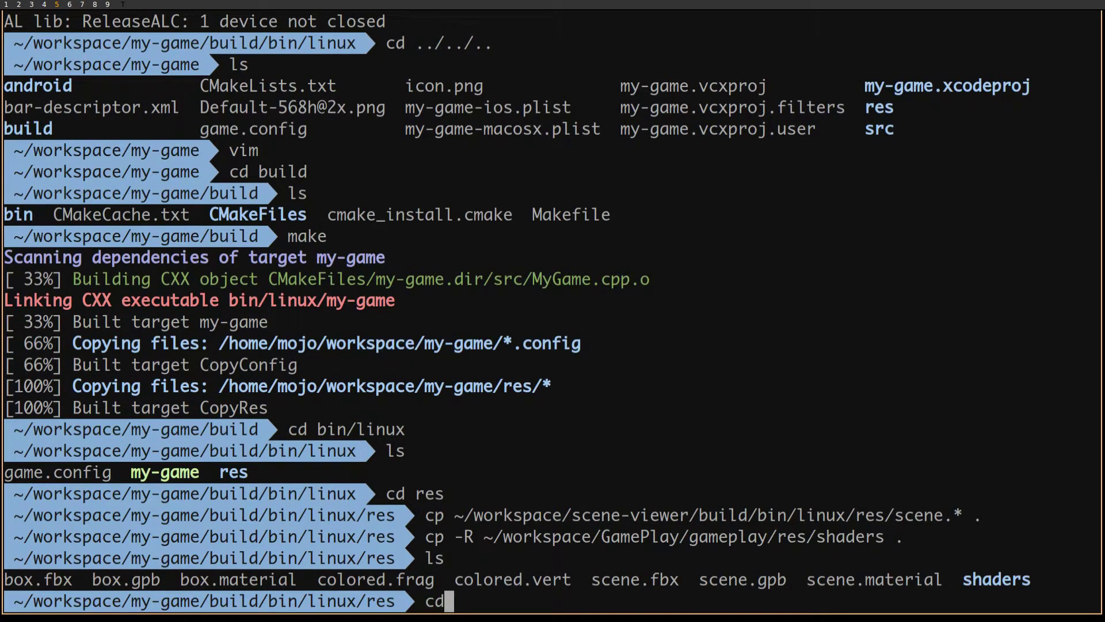
{"action": "type", "text": " .."}
{"action": "key", "text": "Return"}
{"action": "type", "text": "c"}
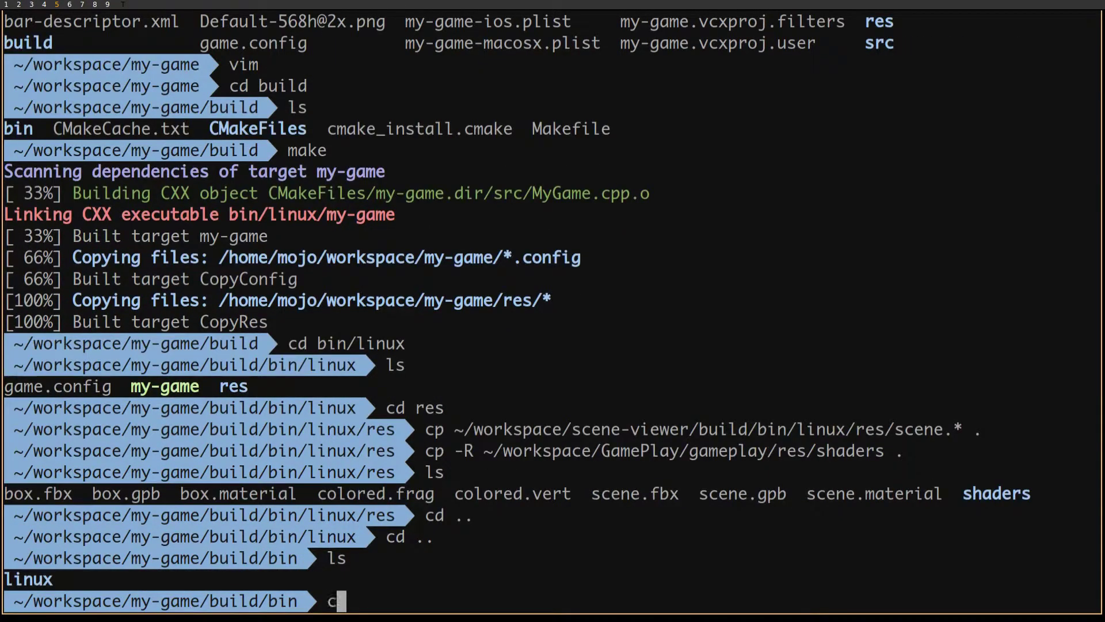
{"action": "type", "text": "d .. ls cd linux/"}
Launch the rebuilt ./my-game from build/bin/linux to view the tentacle scene.
{"action": "key", "text": "Return"}
{"action": "type", "text": "ls ./my-game"}
{"action": "key", "text": "Return"}
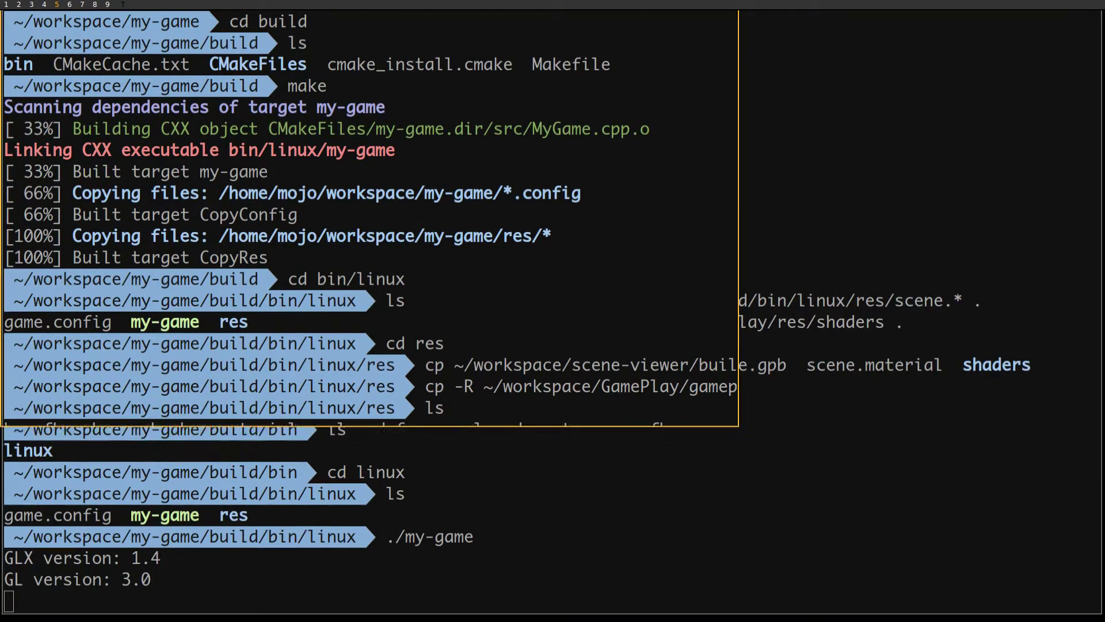